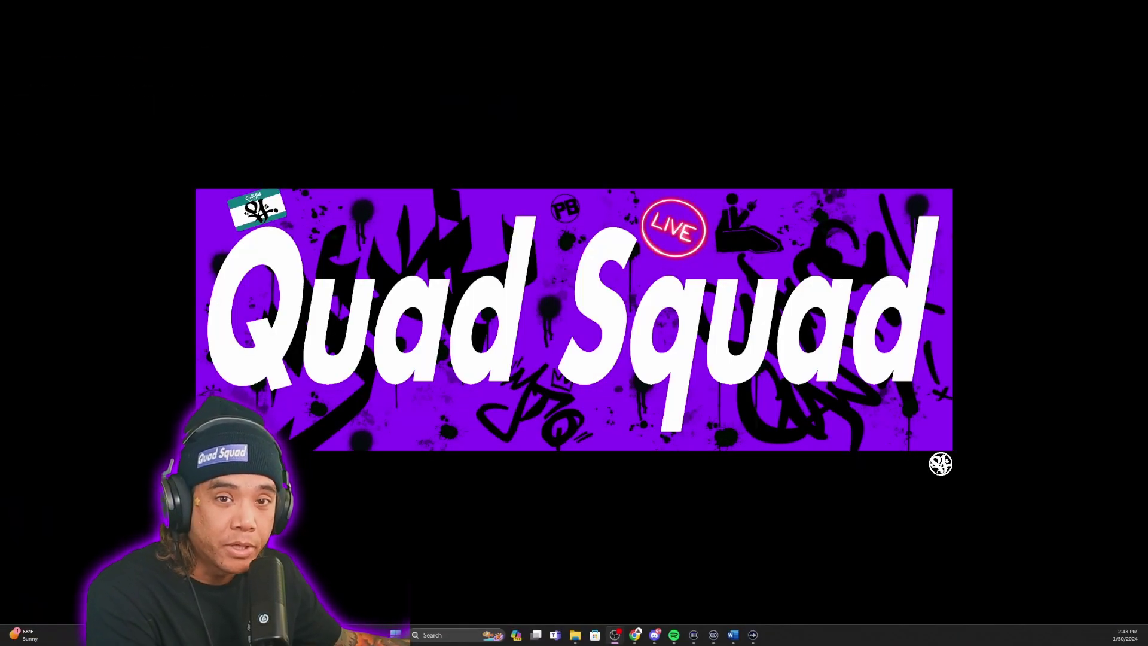
Open the Wave Link mixer from the taskbar and move its window to the screen centre
click(753, 637)
drag(792, 23, 503, 64)
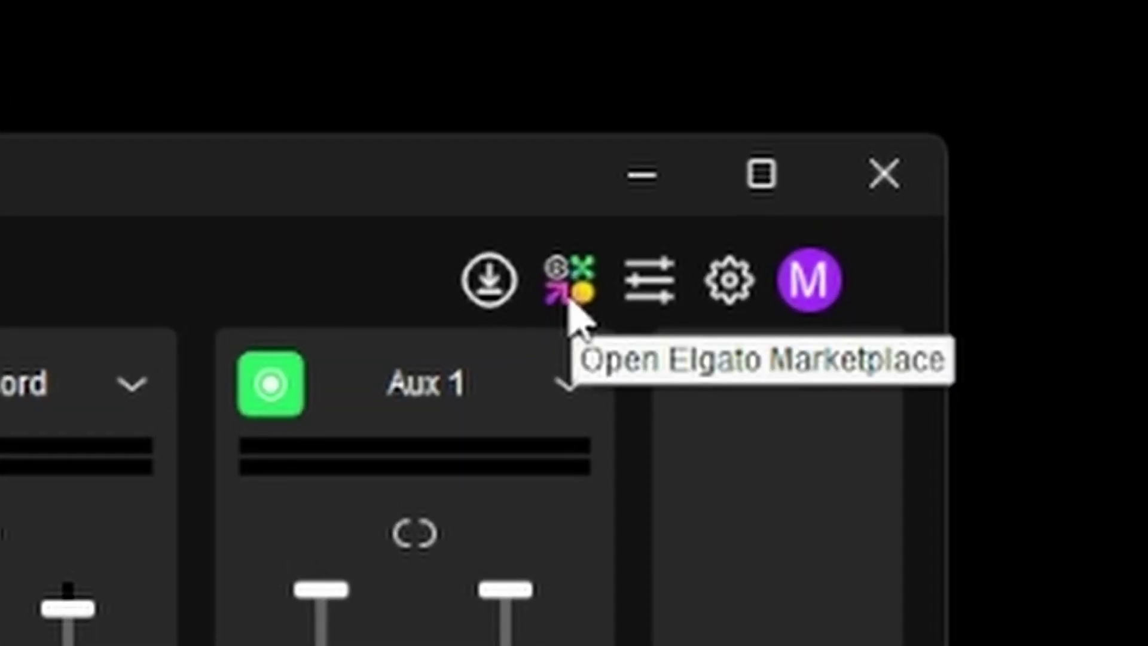
Search the Elgato Marketplace for 'equil' and open the owned Equalizer by Elgato page
click(568, 299)
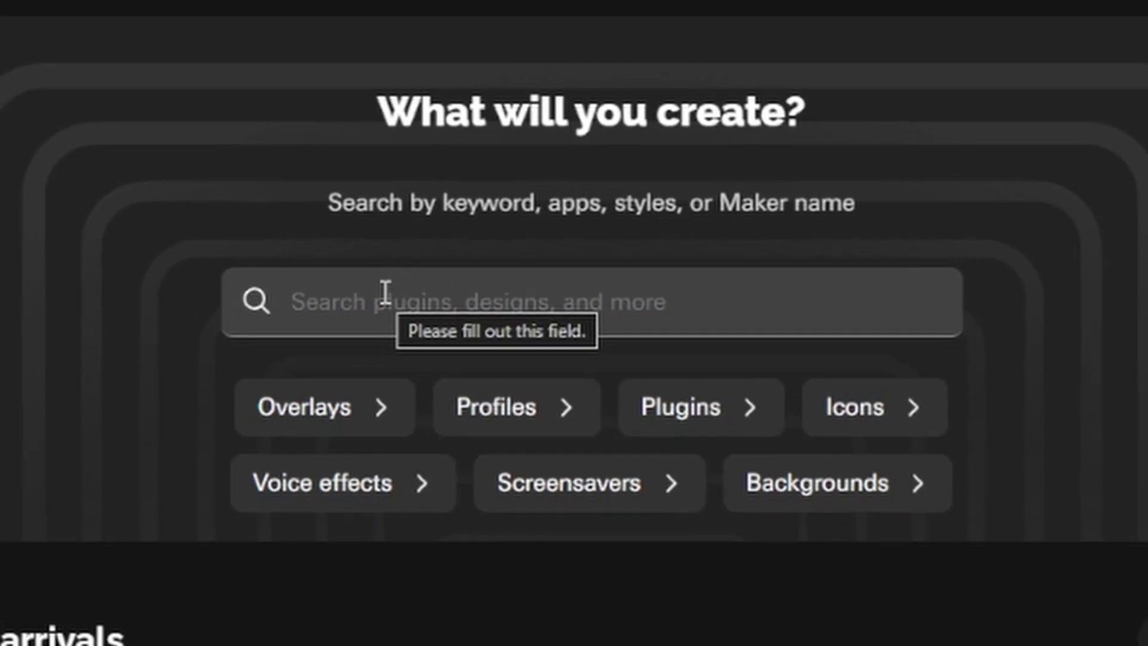
click(855, 175)
text(eq)
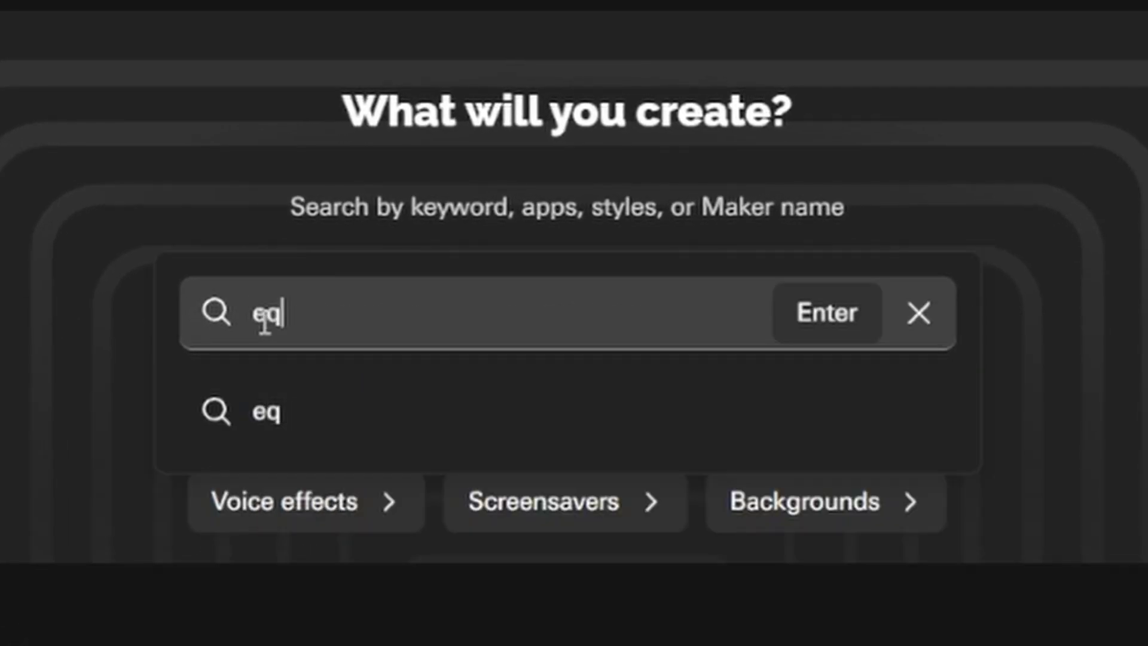
text(uil)
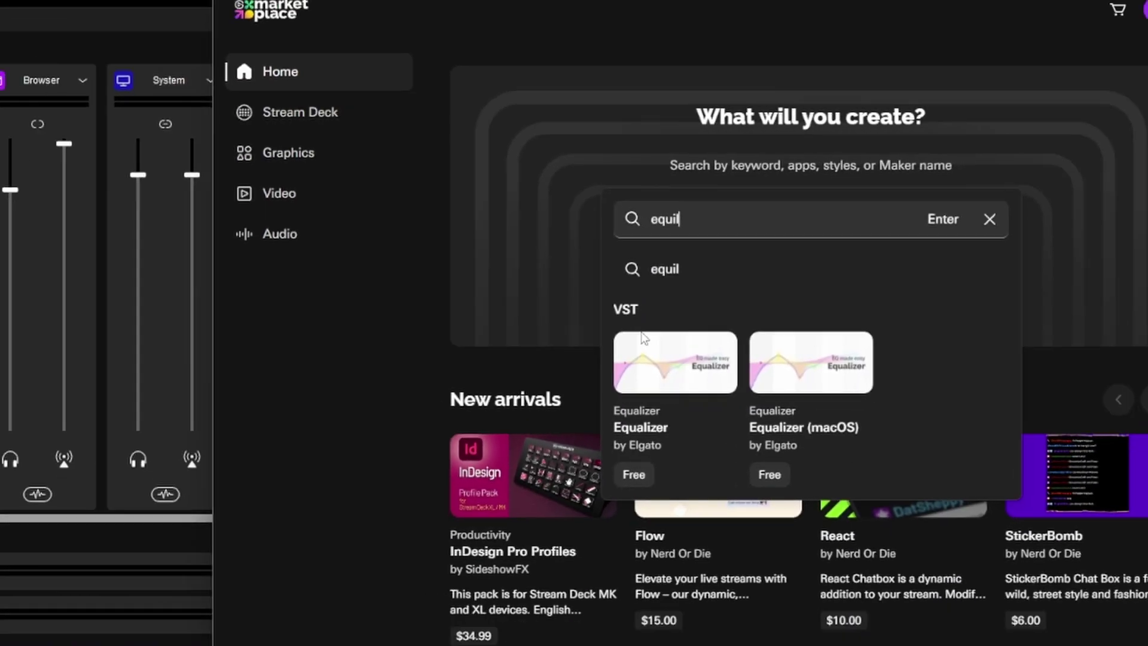
click(258, 616)
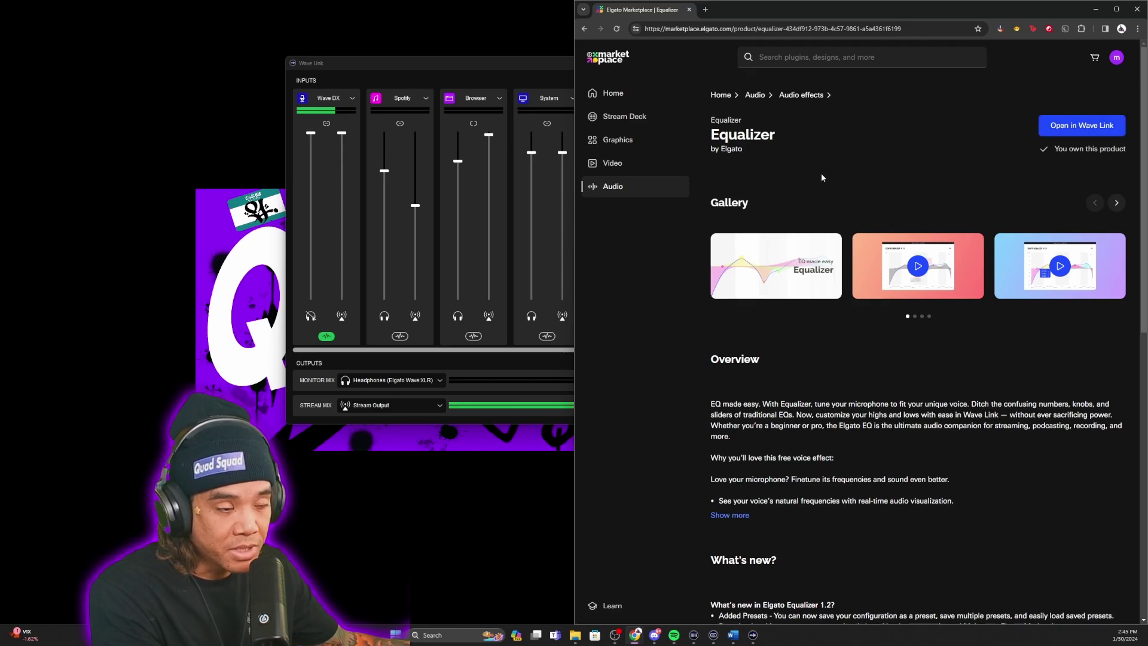
click(821, 57)
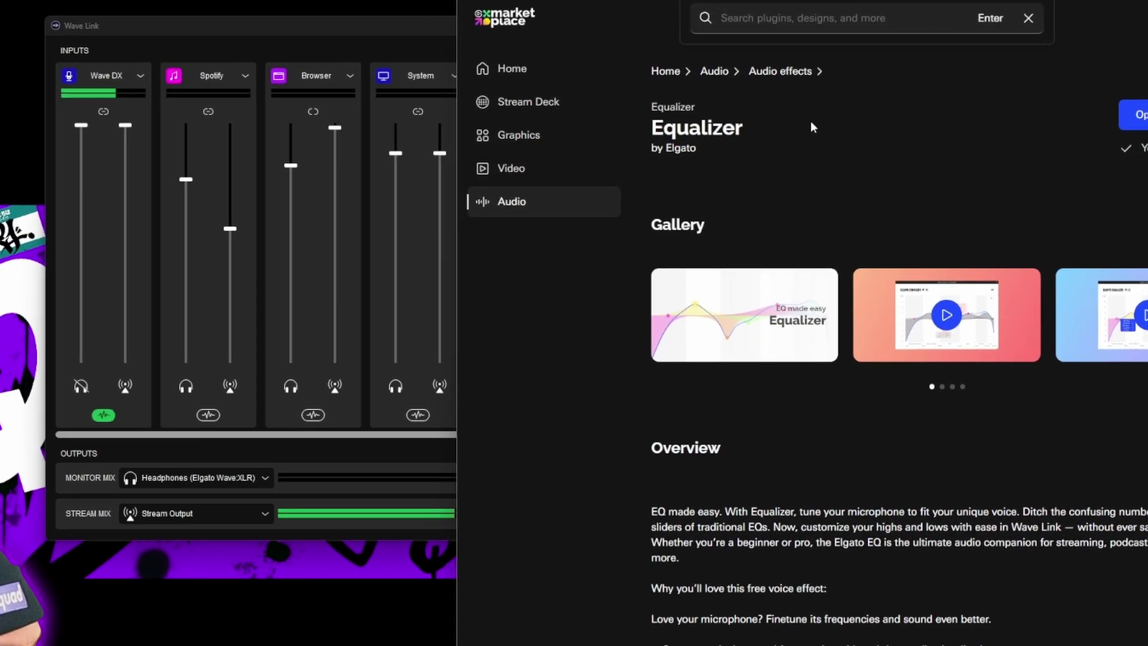
Search 'noise' and open the Noise Removal by Elgato product page
text(noise)
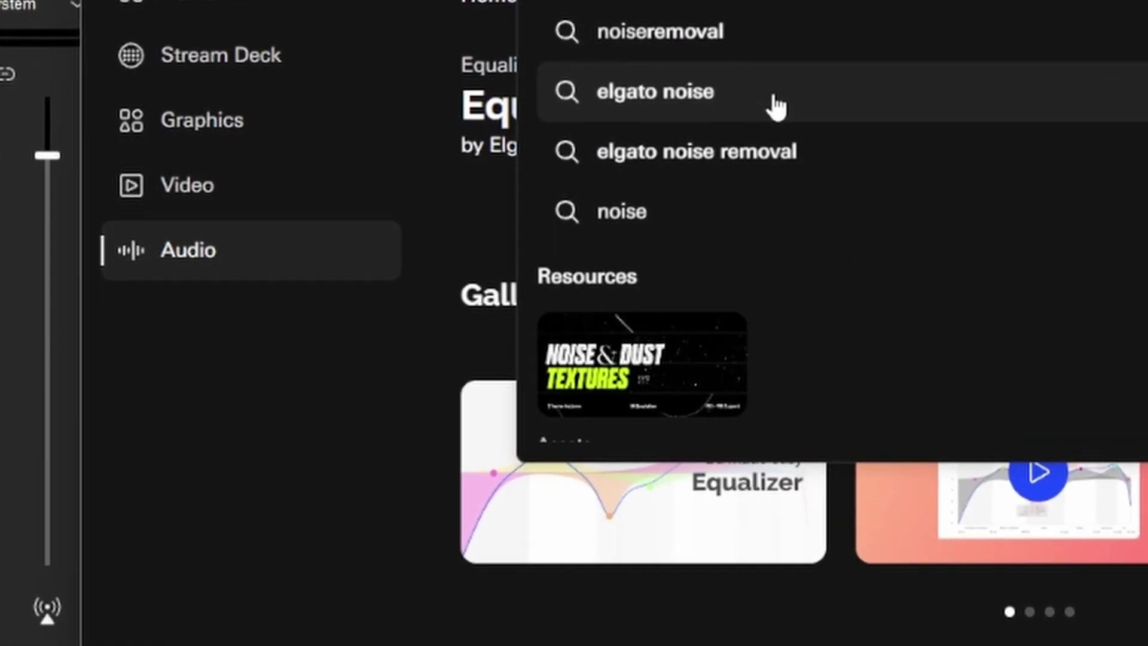
click(768, 163)
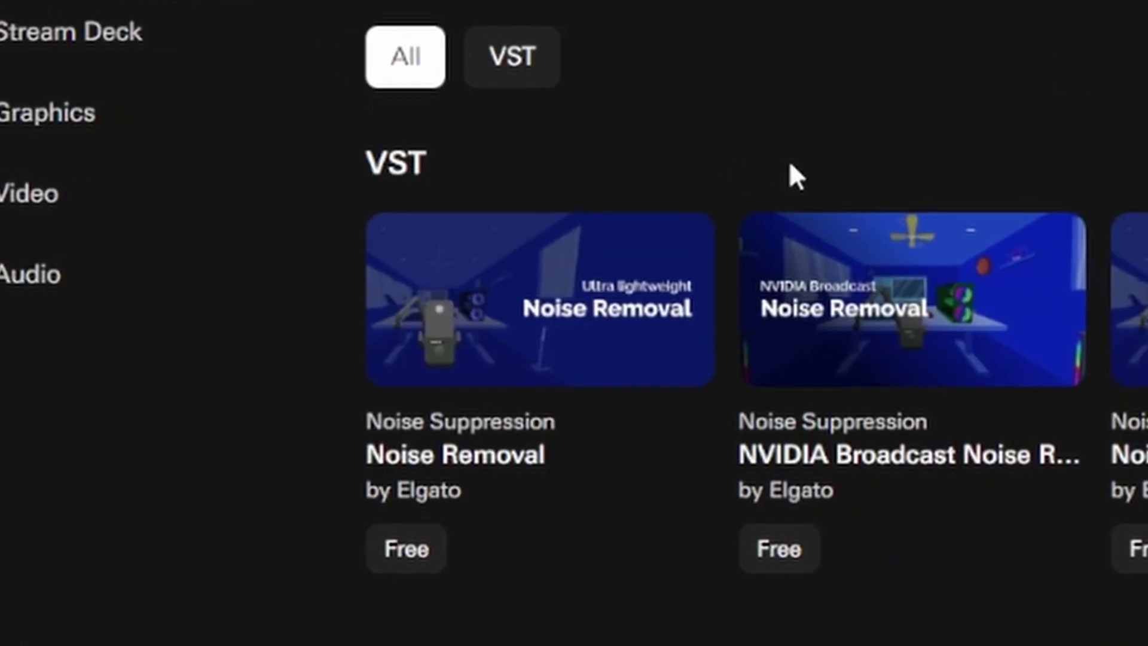
click(640, 287)
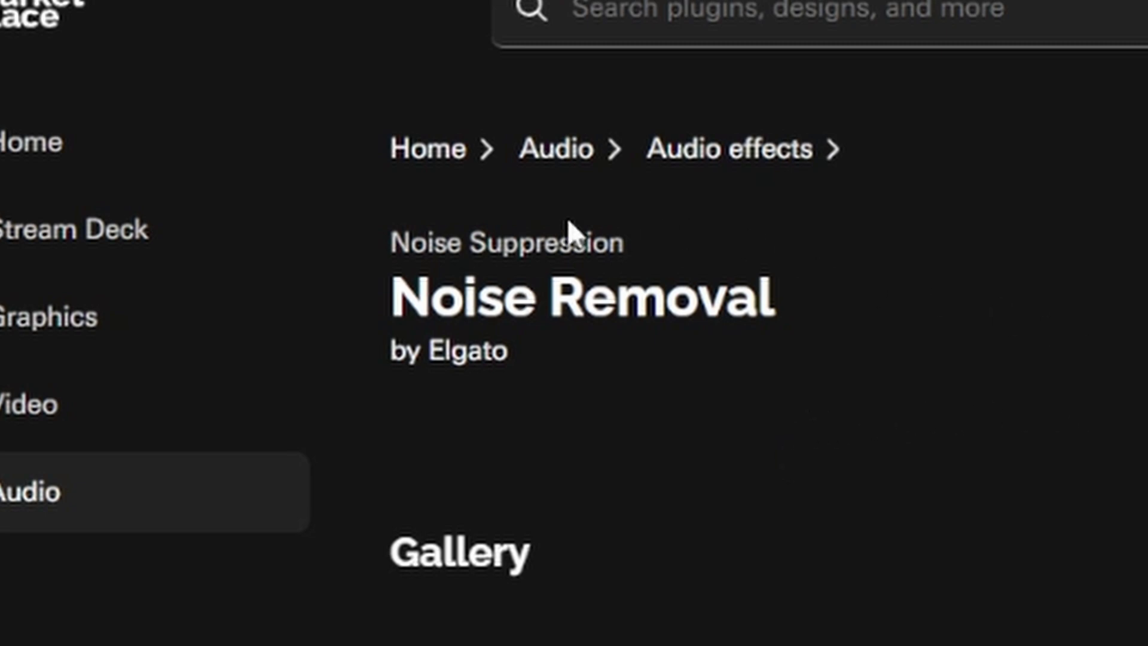
text(compress)
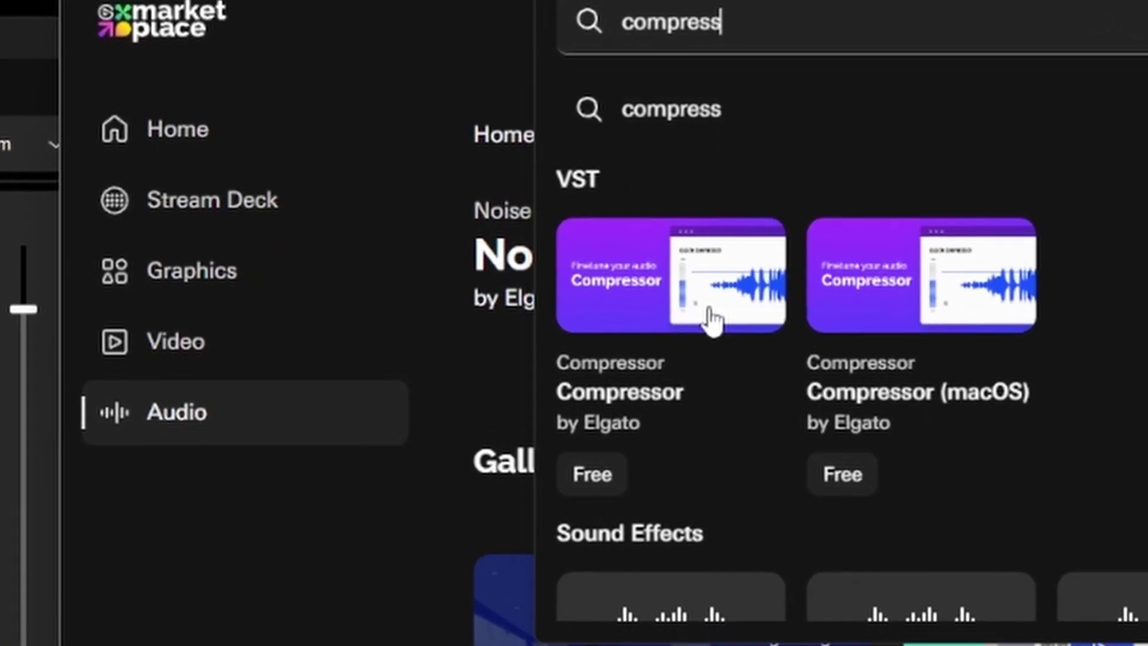
Open the Compressor by Elgato product page, then view and close the empty cart
click(712, 320)
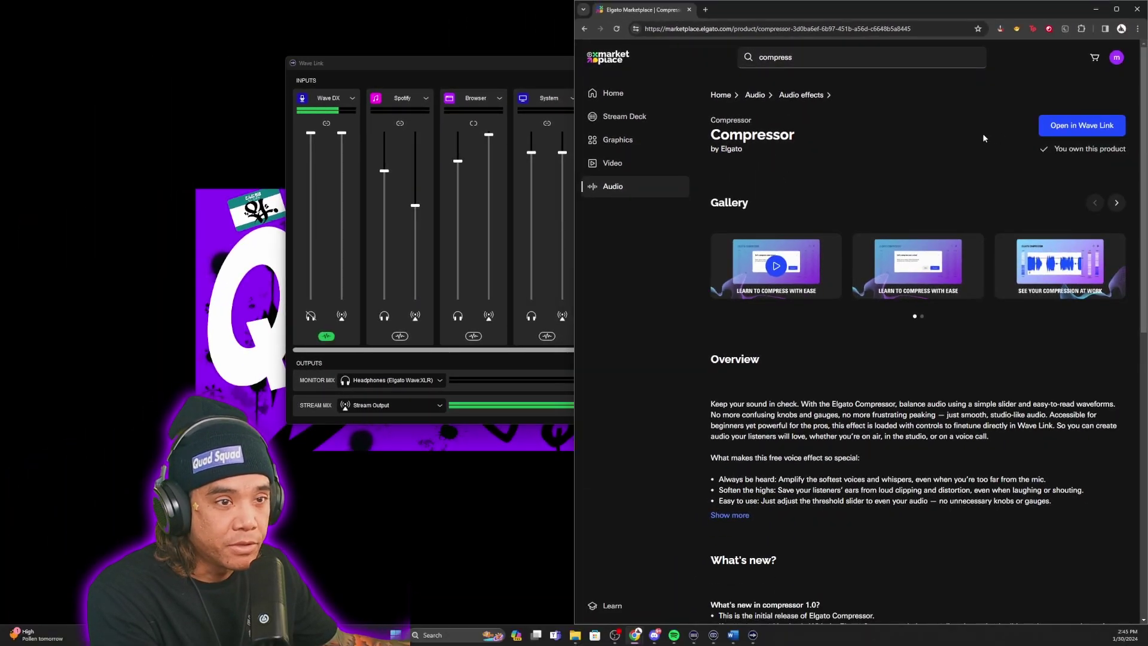
click(1094, 58)
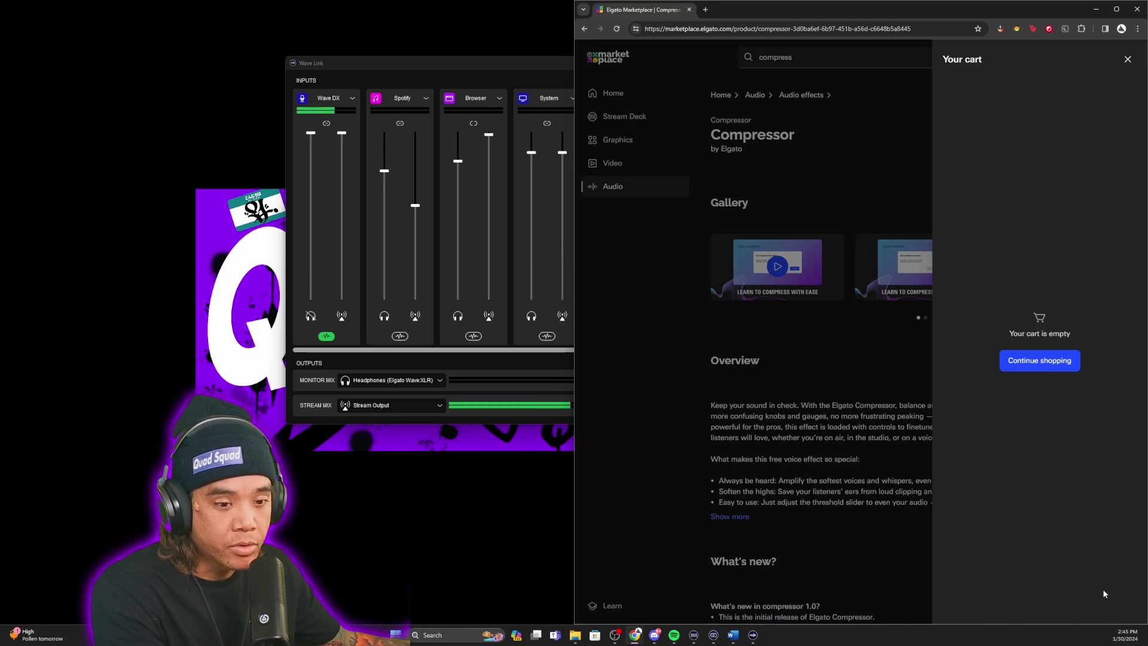
click(867, 360)
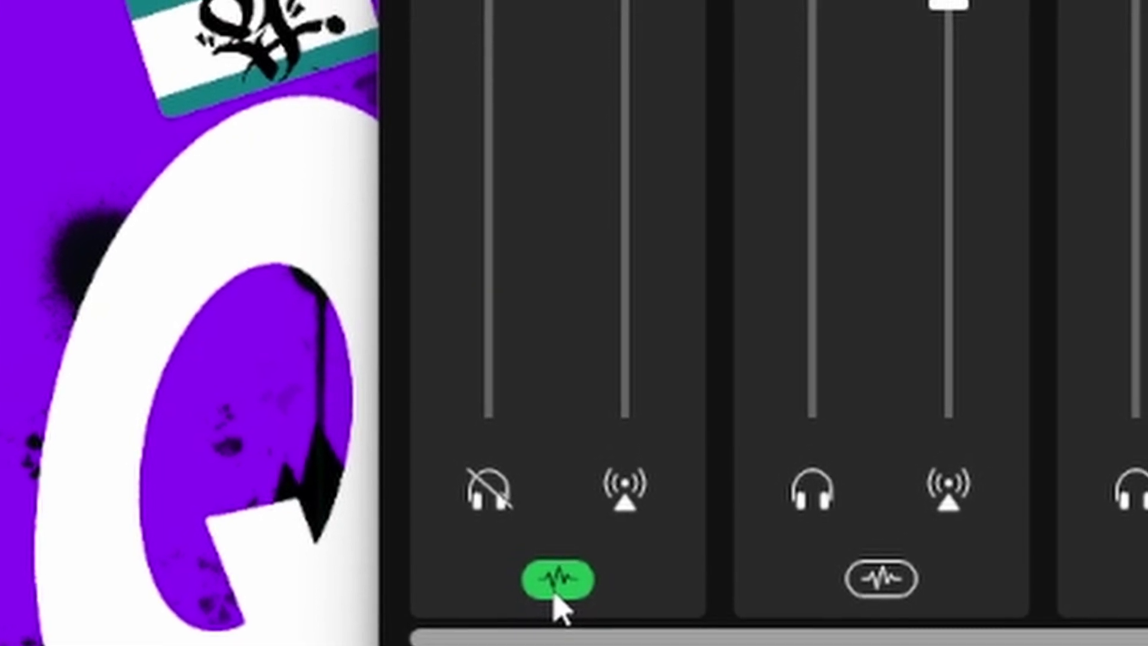
Add Elgato Compressor from the Elgato effects menu to the Wave DX mic channel
click(568, 571)
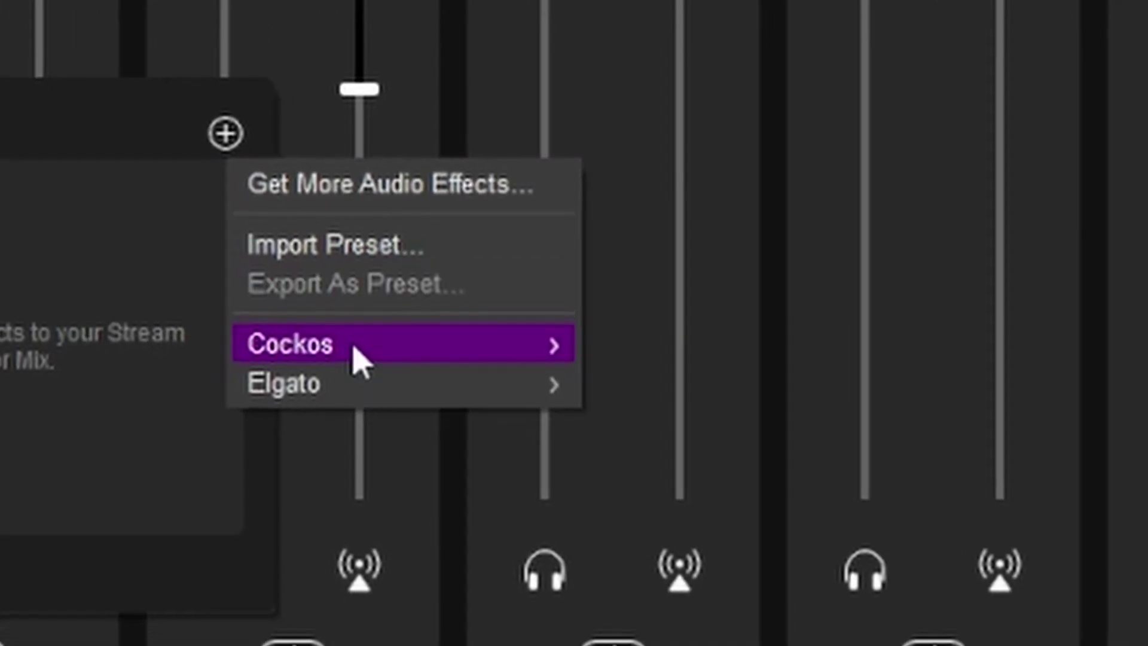
mouse_move(427, 408)
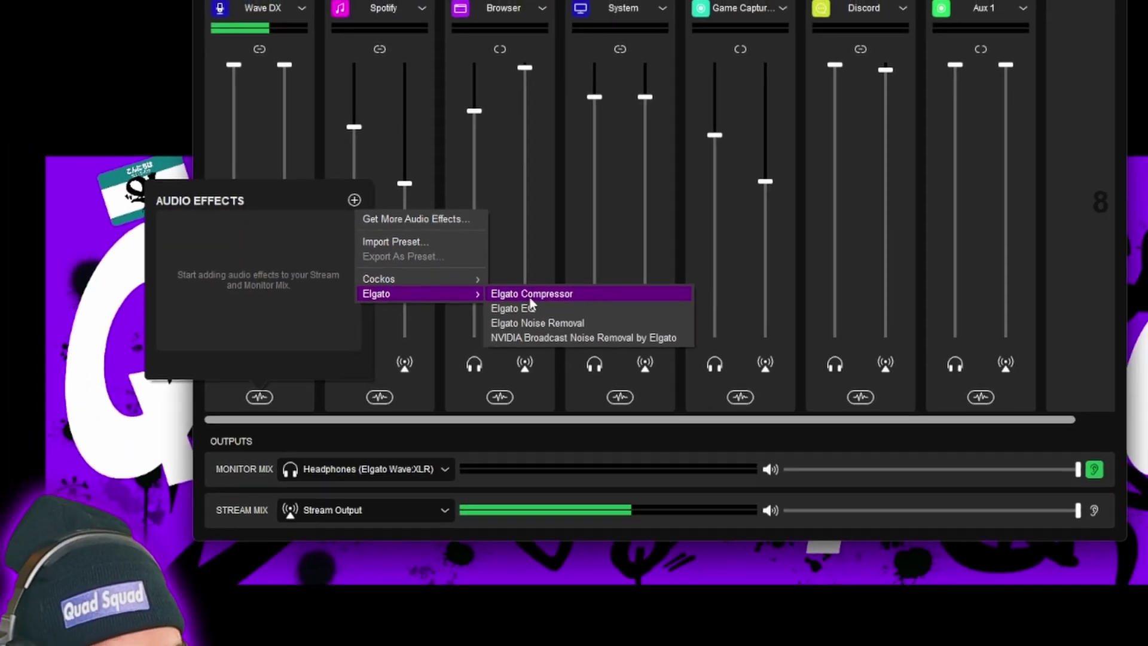
click(573, 316)
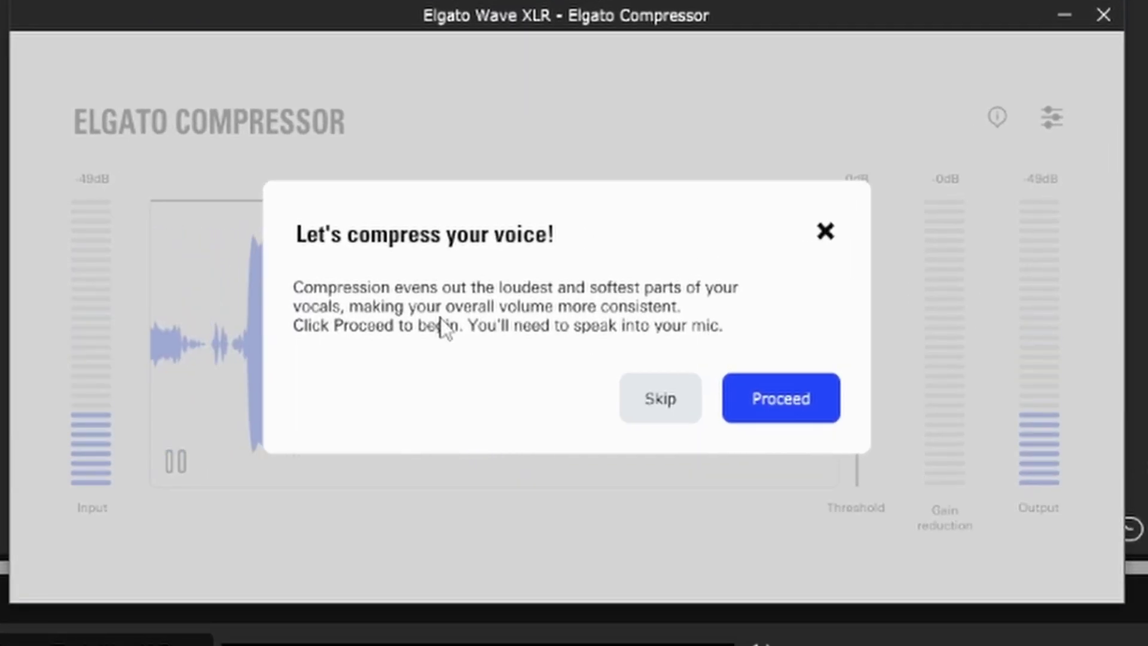
Complete the guided voice calibration, setting the threshold to -16dB, and close the compressor window
click(784, 399)
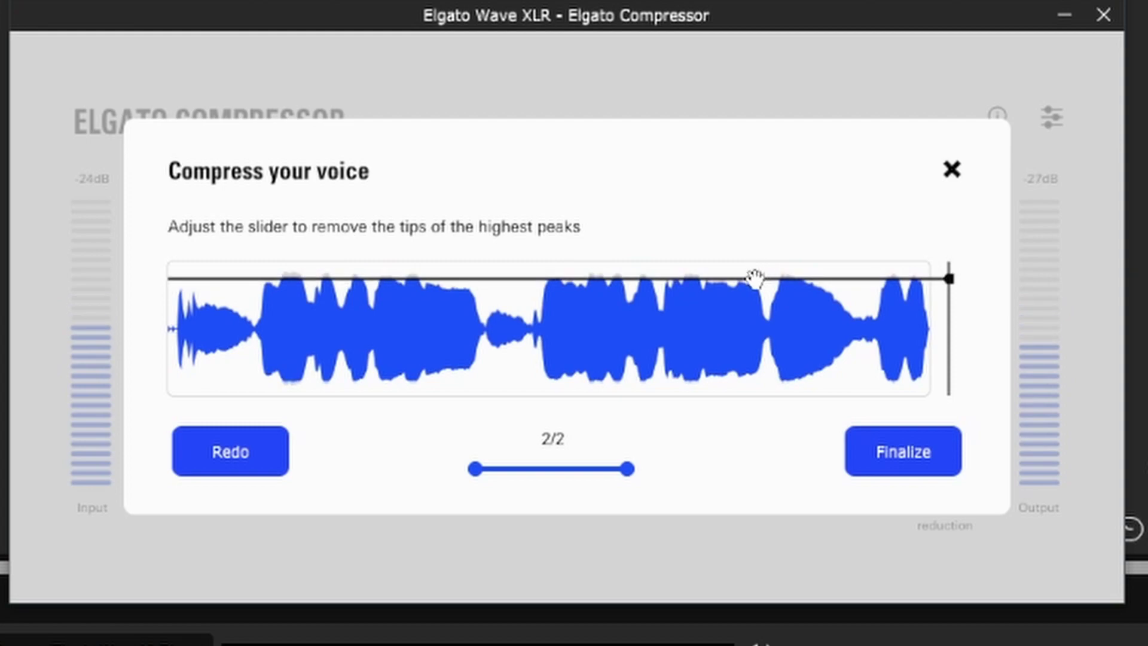
click(892, 463)
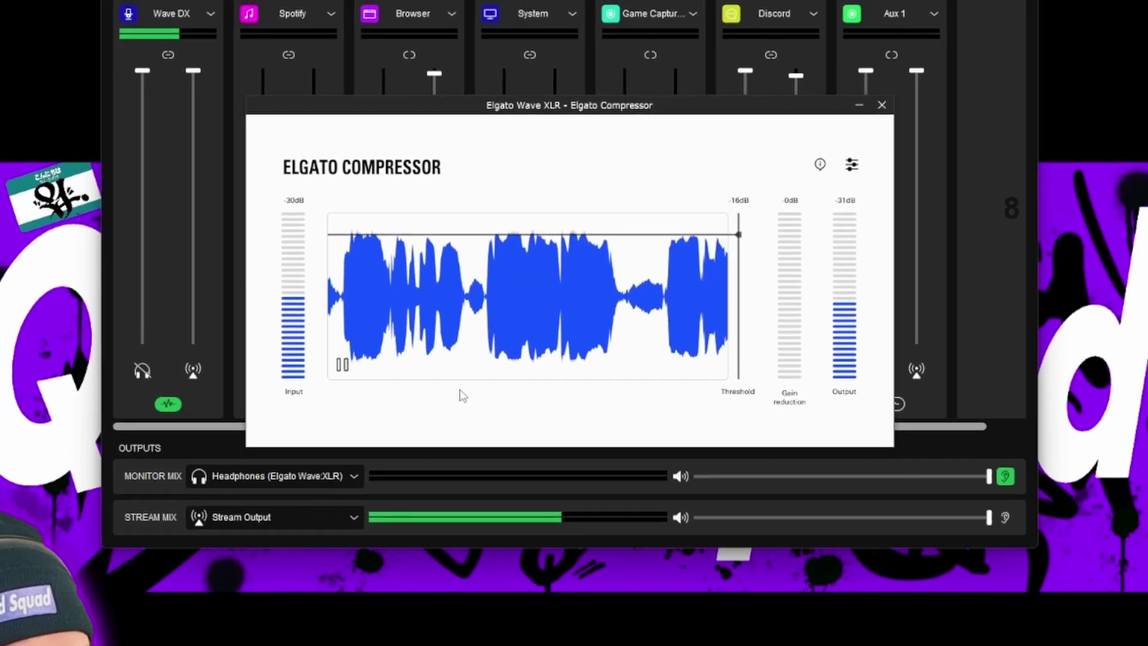
key(Escape)
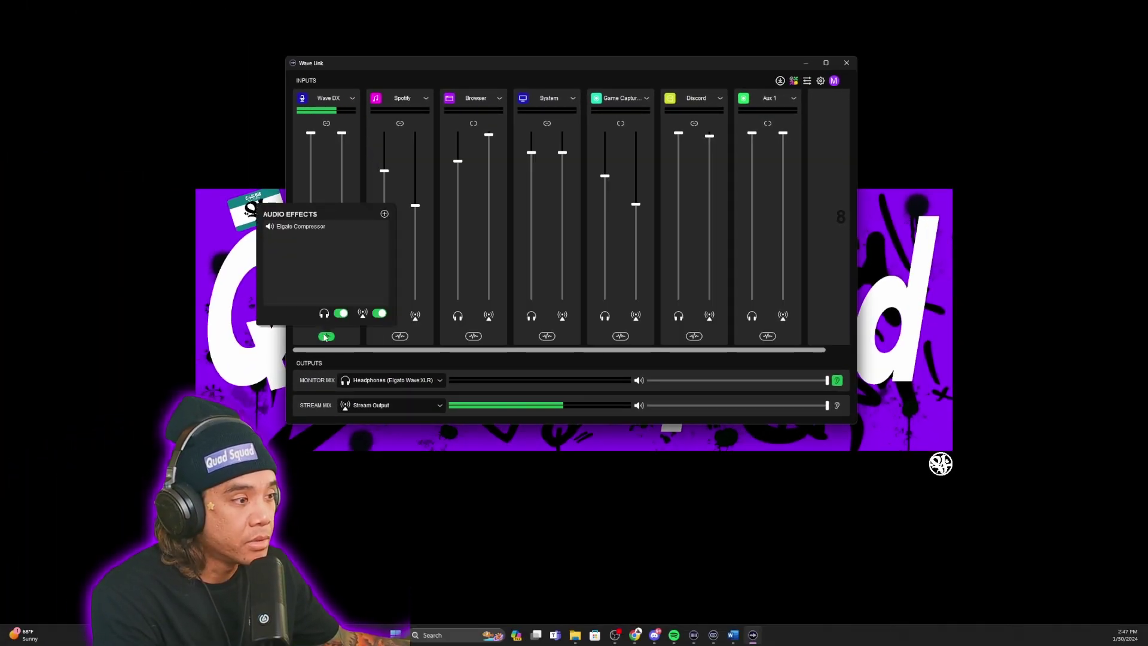
Add Elgato Noise Removal after the Compressor on Wave DX and switch noise removal on
click(384, 214)
mouse_move(424, 271)
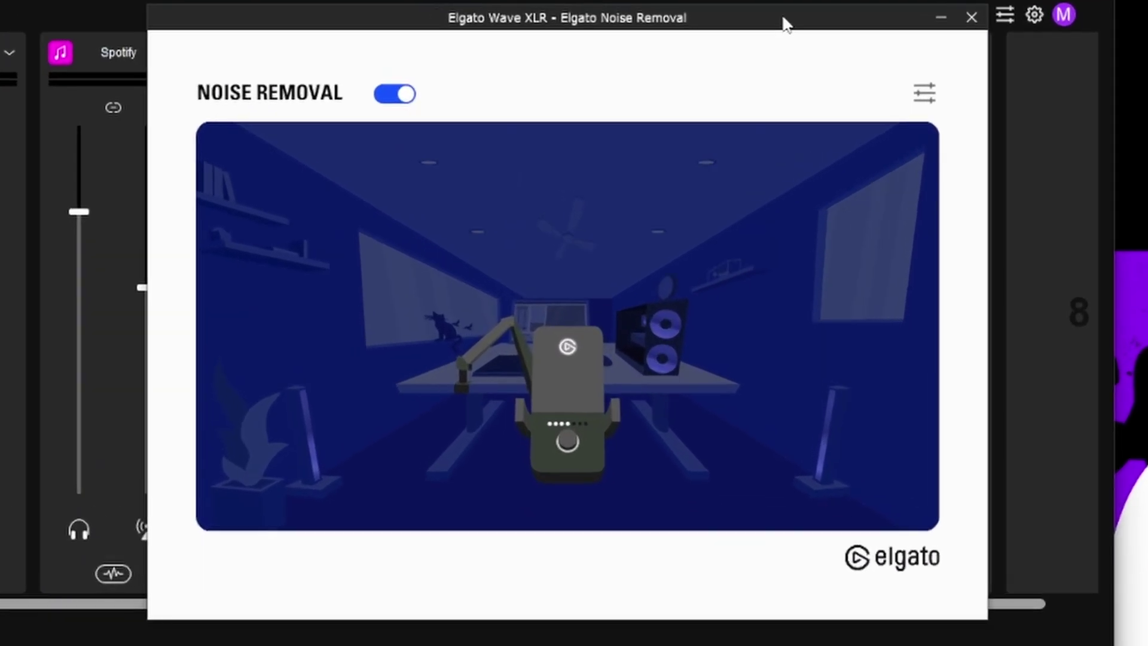
click(529, 116)
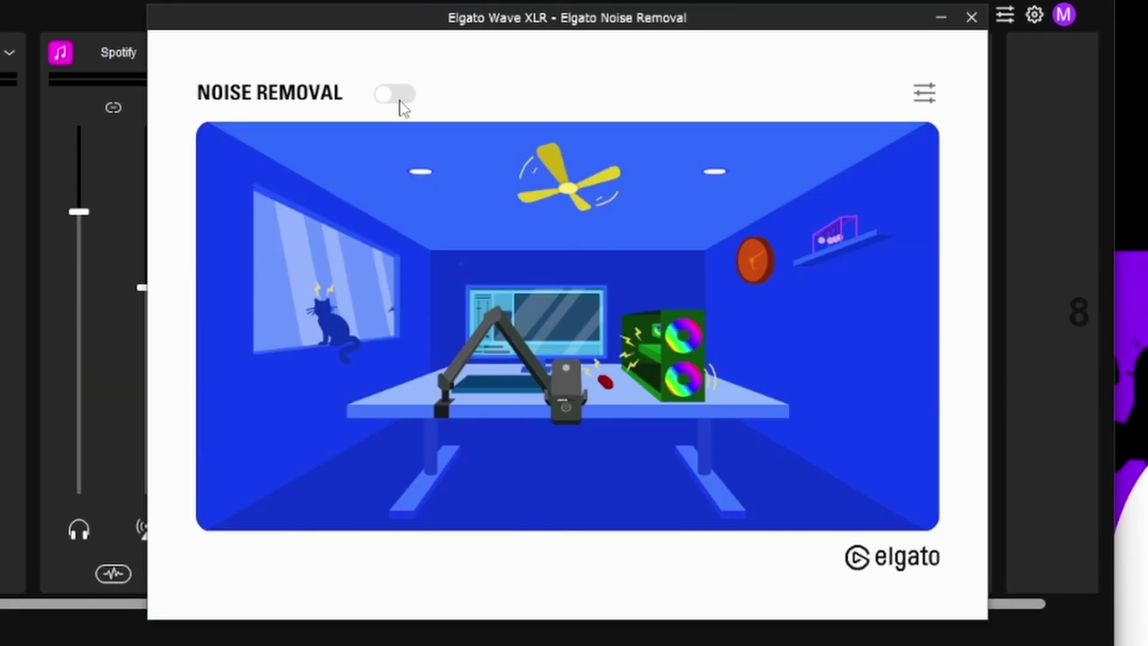
click(401, 101)
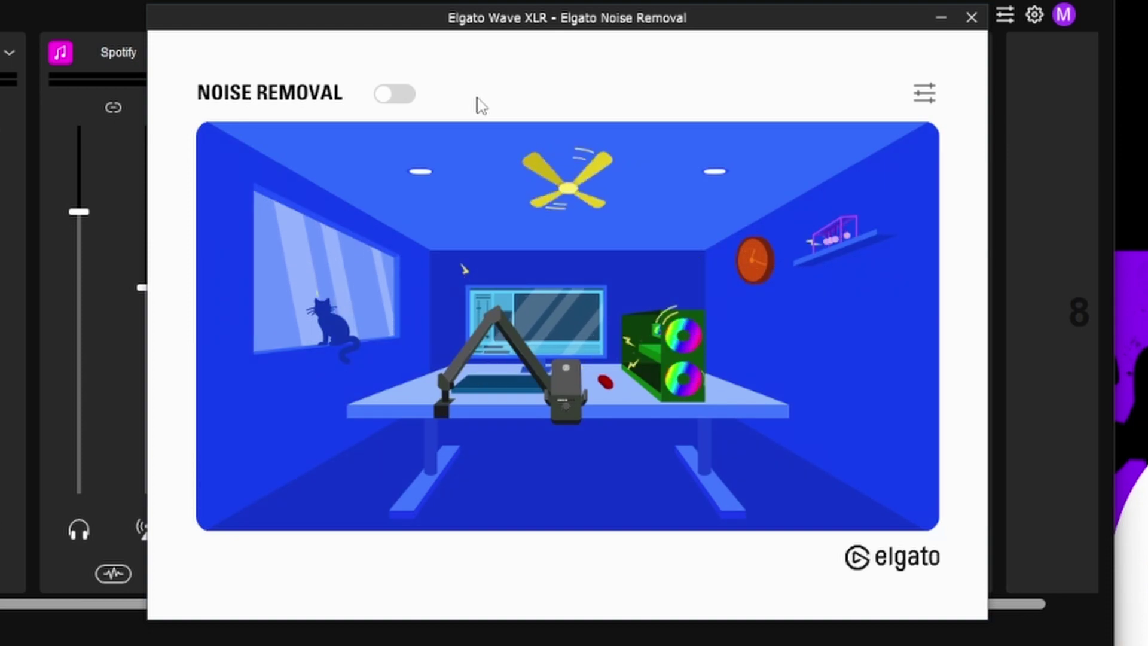
click(406, 99)
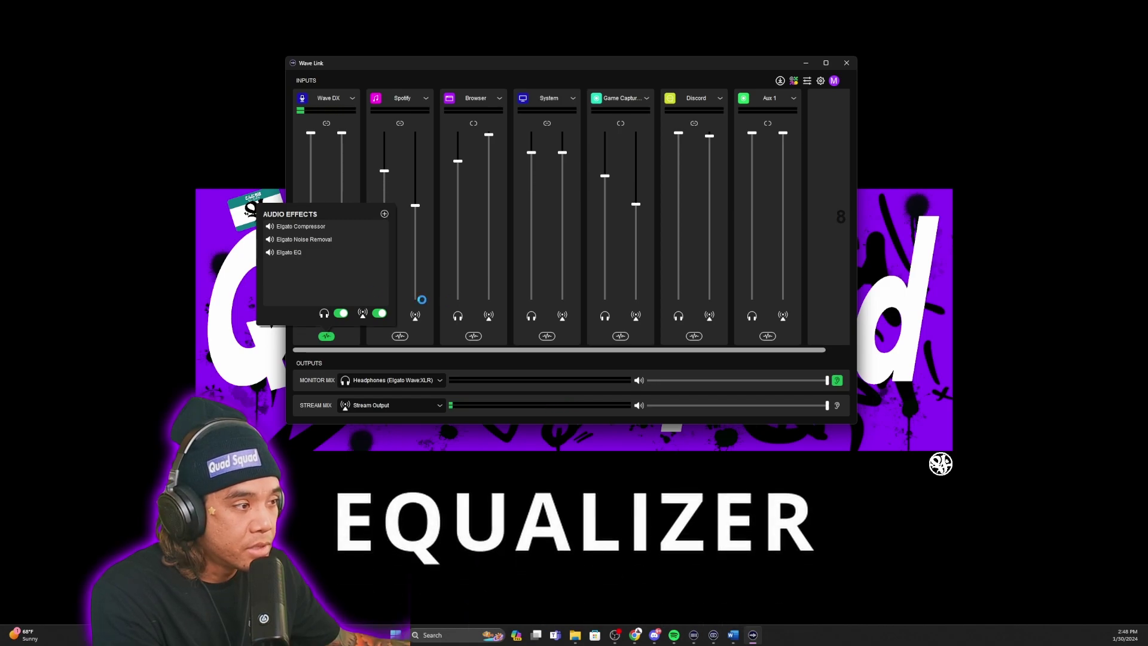
Add Elgato EQ, set the low cut to 26 Hz and high cut near 12 kHz, and slightly boost 55 Hz
click(86, 191)
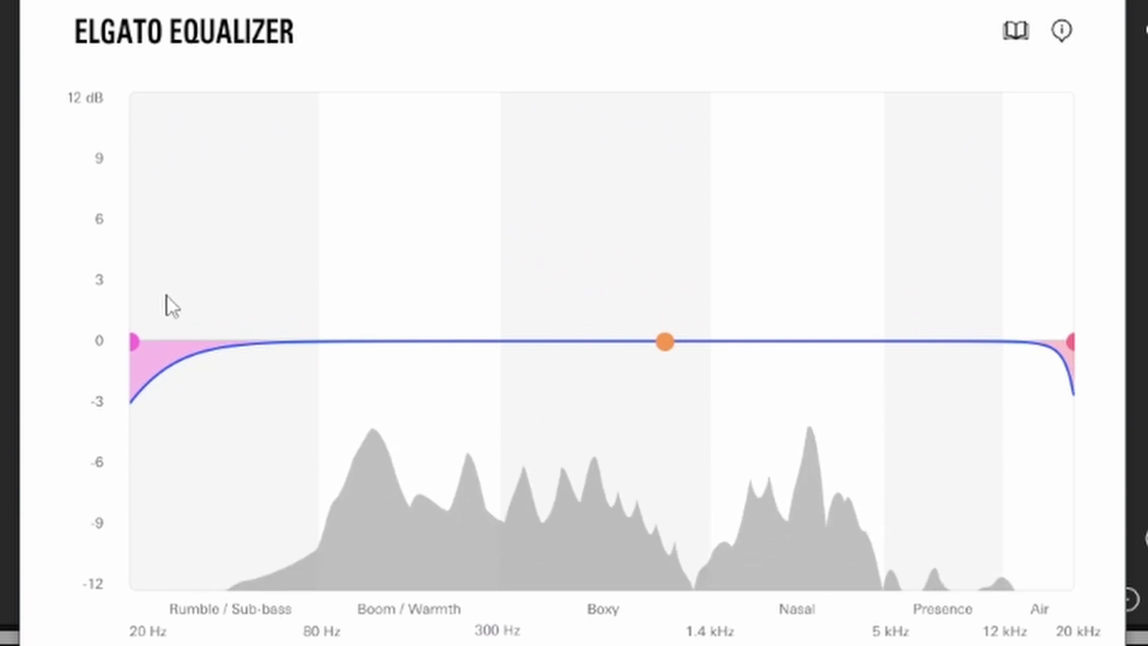
drag(135, 339, 195, 368)
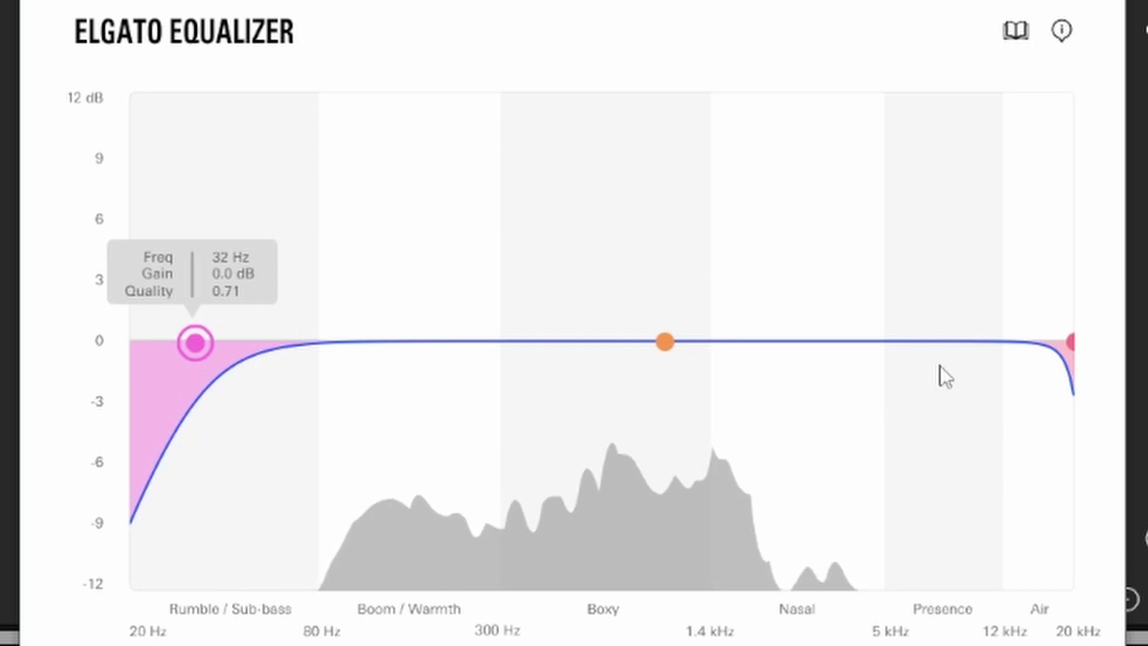
drag(1071, 349, 1066, 354)
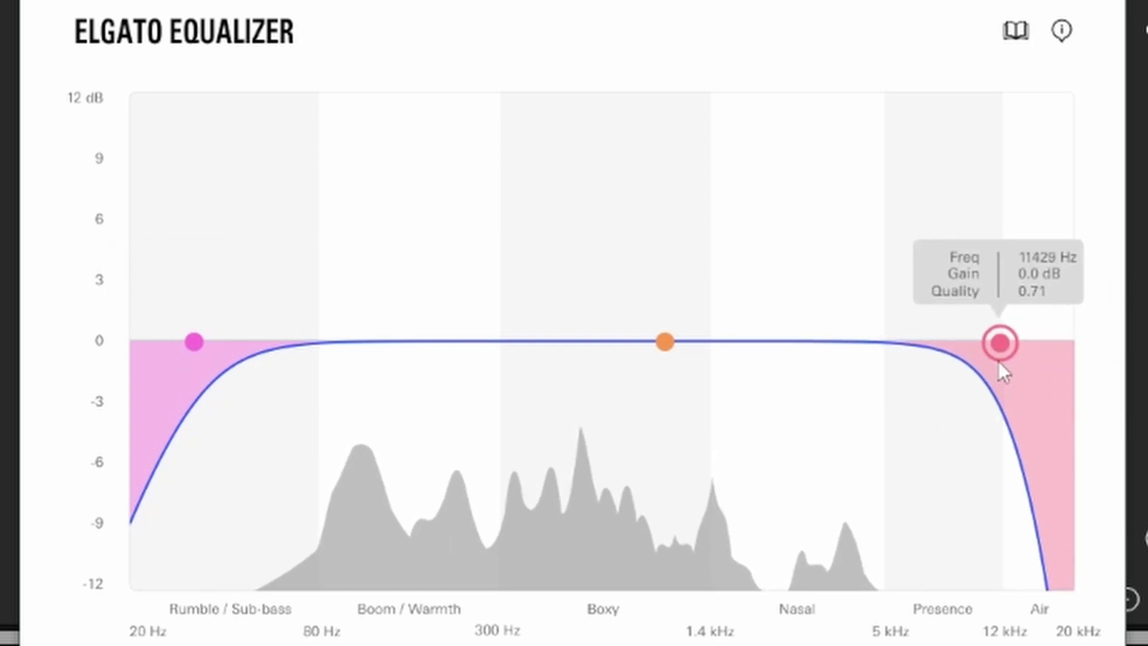
drag(999, 363, 1009, 390)
mouse_move(665, 342)
mouse_down()
mouse_move(648, 277)
mouse_move(650, 340)
mouse_up()
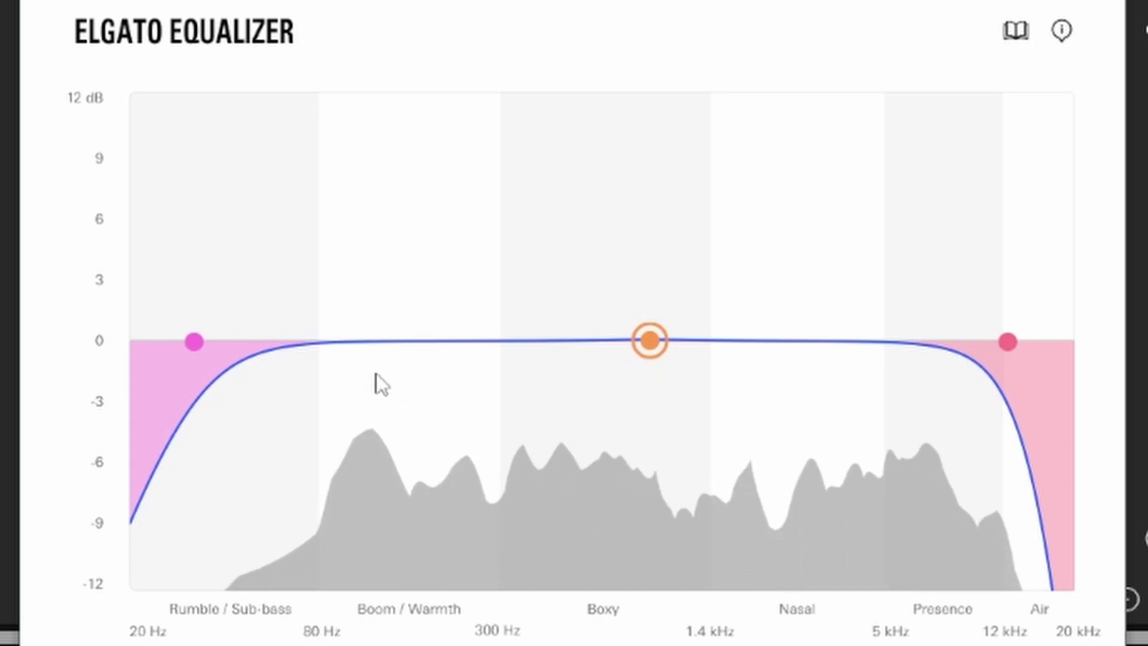
drag(192, 342, 165, 342)
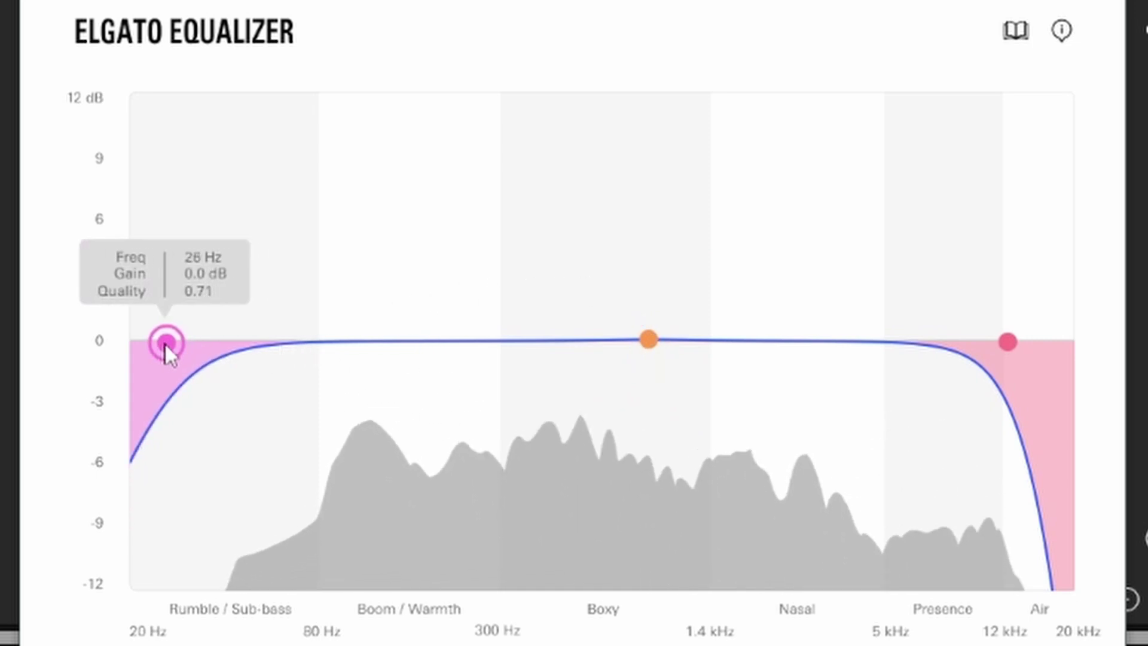
click(267, 346)
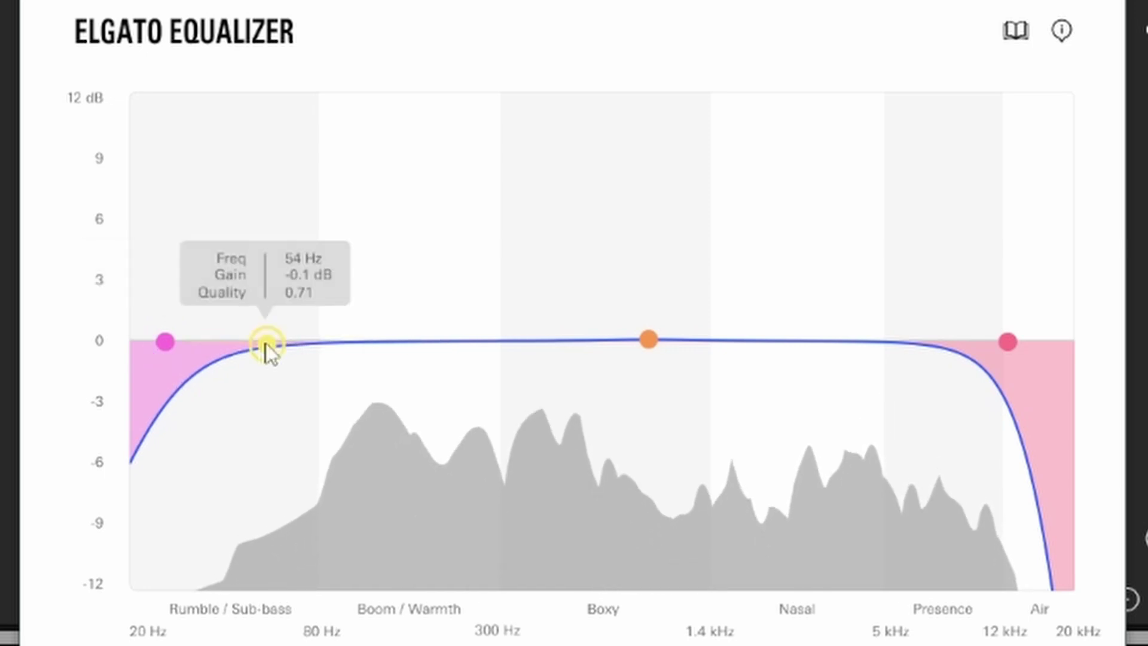
drag(267, 346, 265, 321)
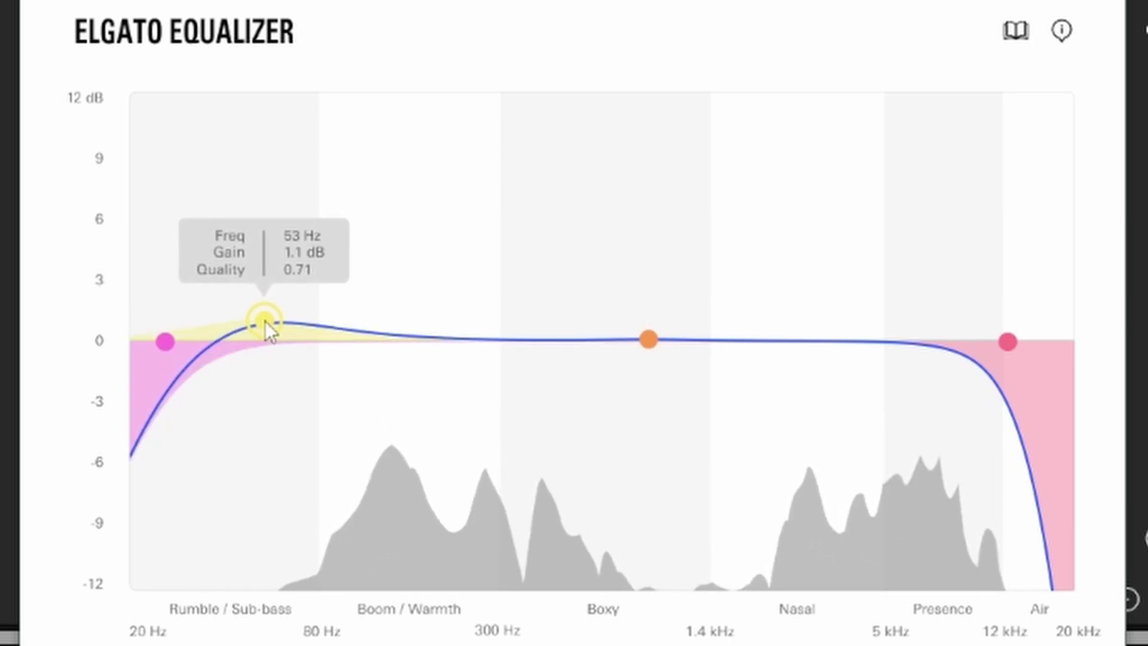
Show the band descriptions, raise the low band to about 1.6 dB and add a Boom / Warmth band
click(1063, 37)
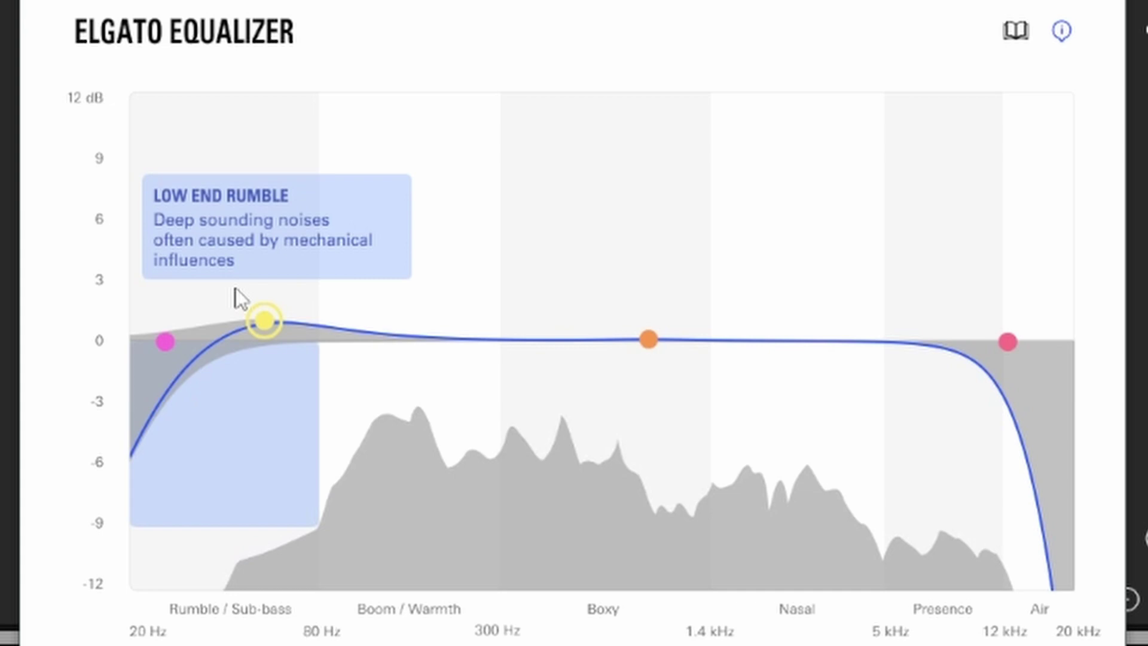
drag(271, 329, 270, 311)
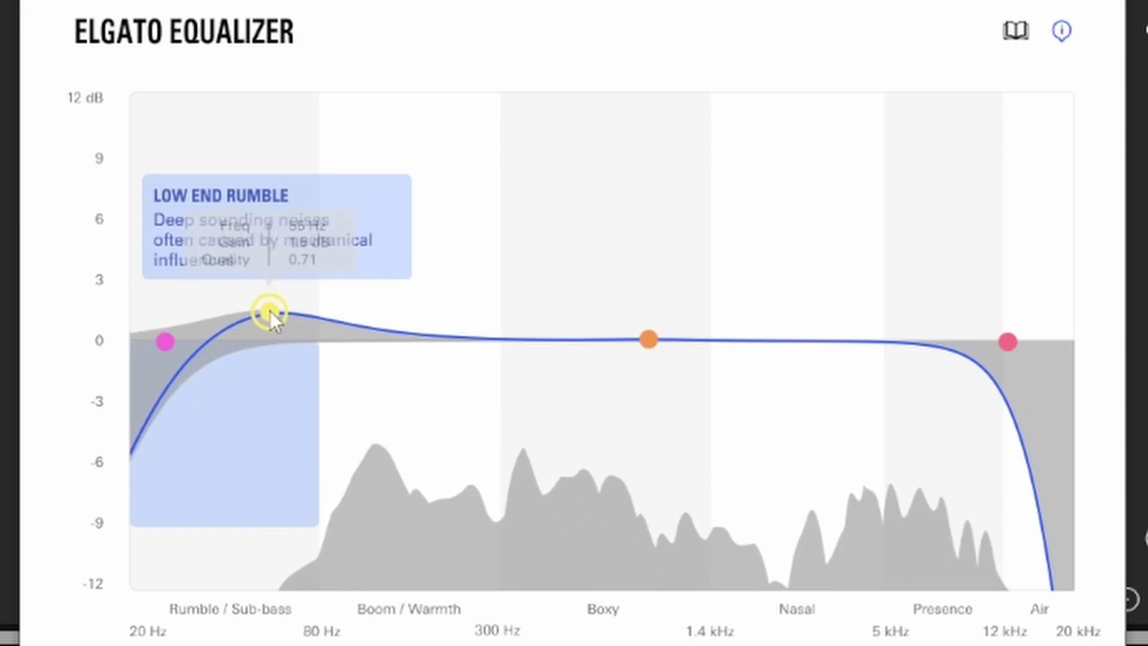
click(411, 329)
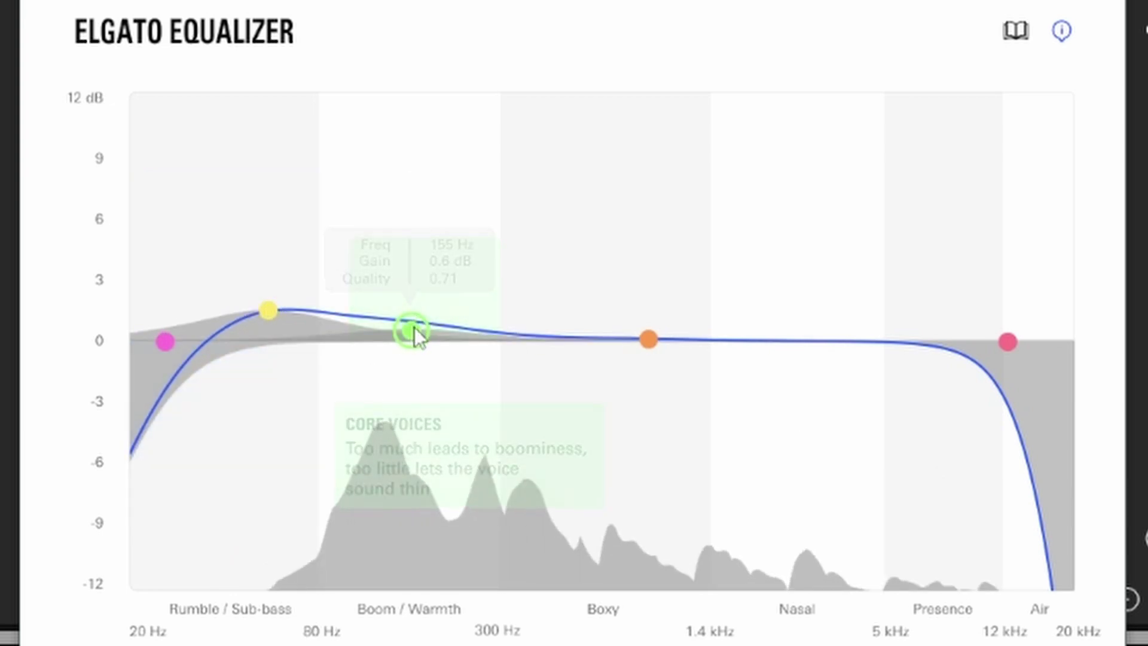
drag(415, 331, 413, 335)
Cut near 590 Hz by 0.8 dB, lift Nasal +1 dB, lower high cut to 10 kHz, raise warmth to +2 dB
drag(649, 340, 597, 370)
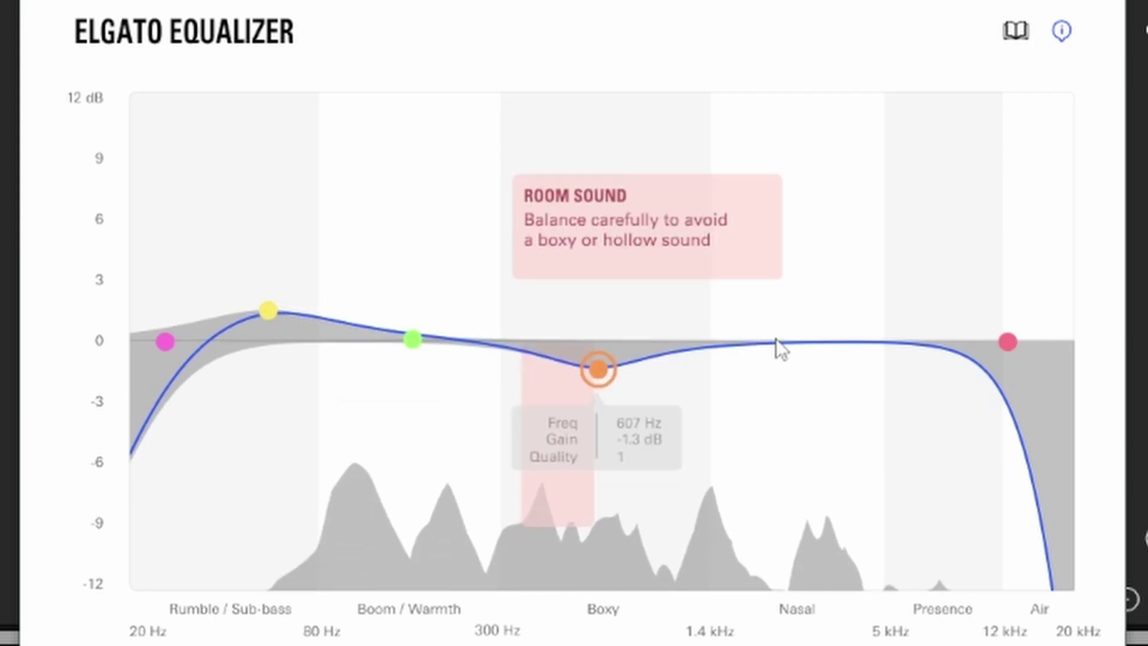
drag(776, 339, 778, 320)
drag(1007, 341, 974, 342)
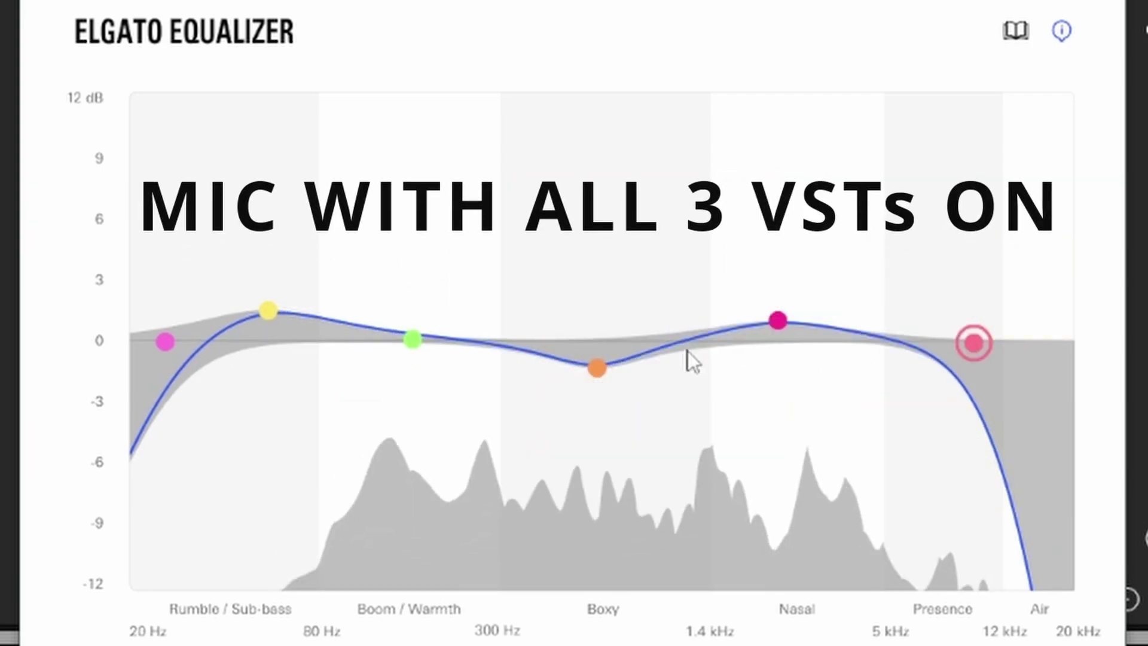
drag(596, 369, 593, 358)
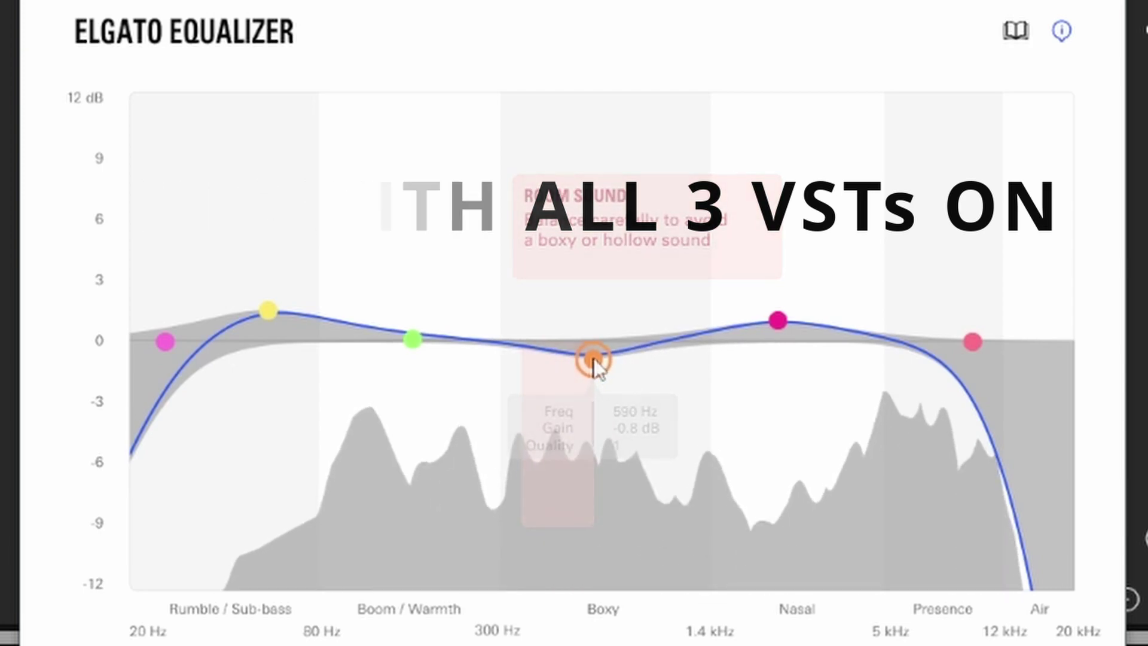
drag(413, 340, 418, 311)
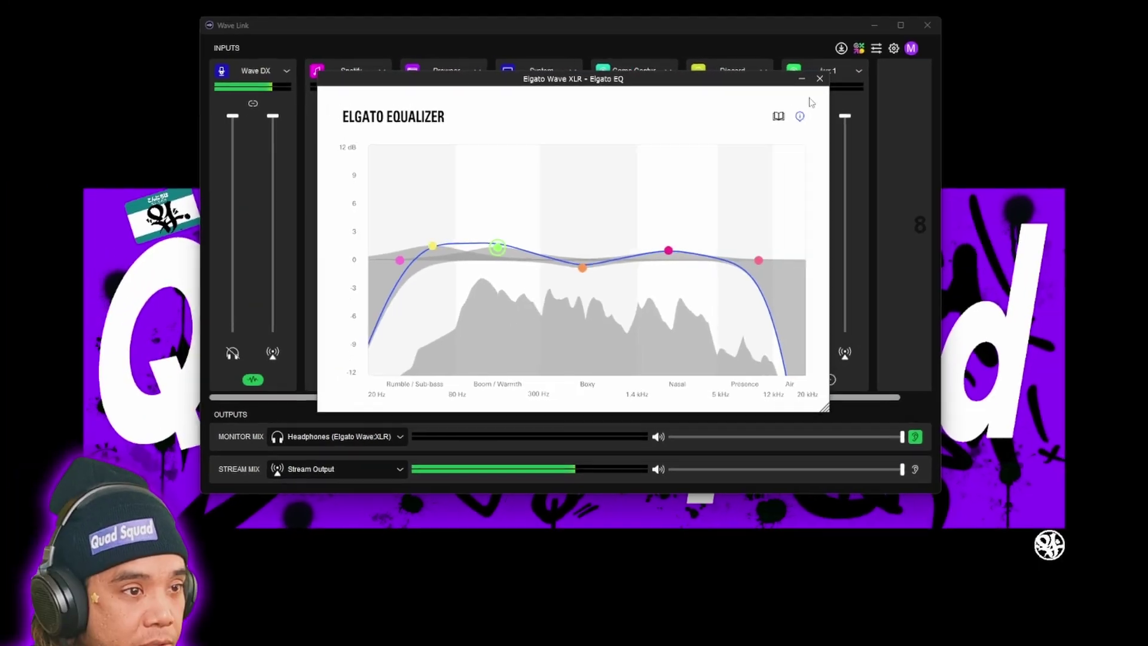